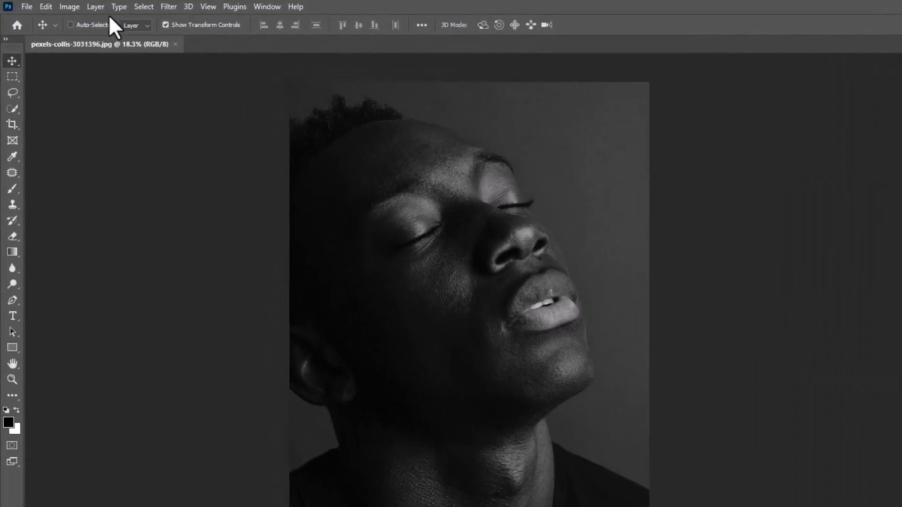
# Select the man with Select Subject and mask out the grey backdrop.
pyautogui.click(141, 6)
pyautogui.click(158, 148)
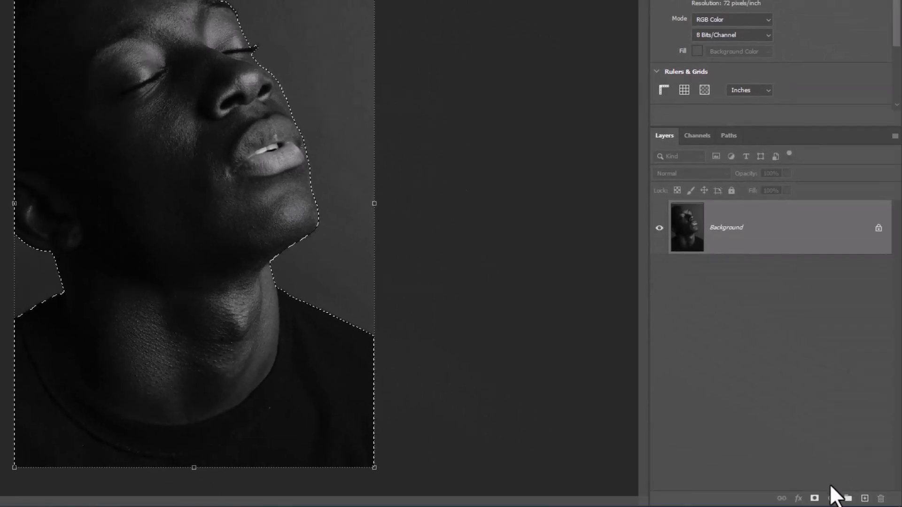
pyautogui.click(820, 502)
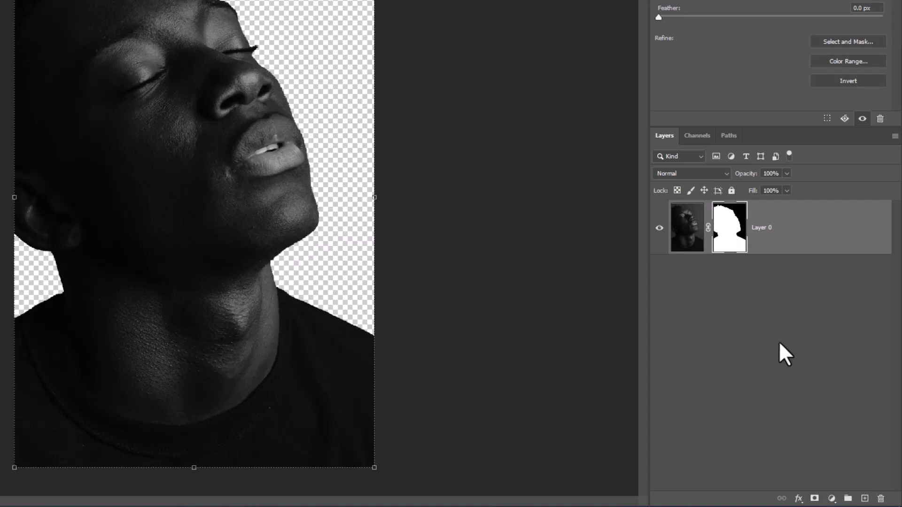
# Add a Curves adjustment with an S-curve that deepens shadows and boosts contrast.
pyautogui.click(832, 498)
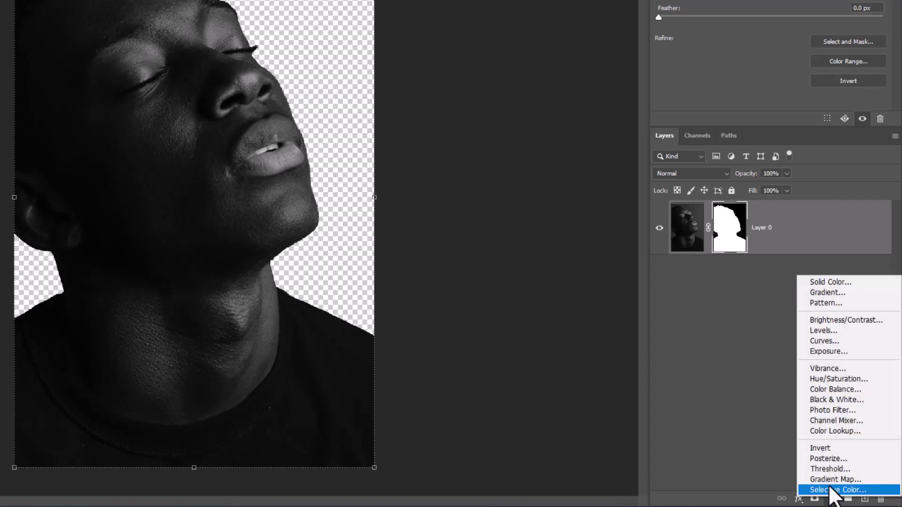
pyautogui.click(830, 340)
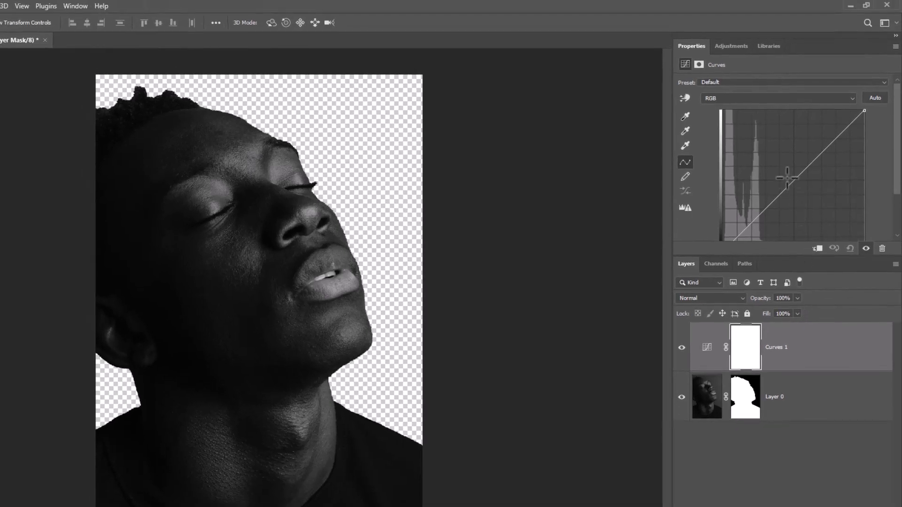
pyautogui.scroll(-2, 786, 147)
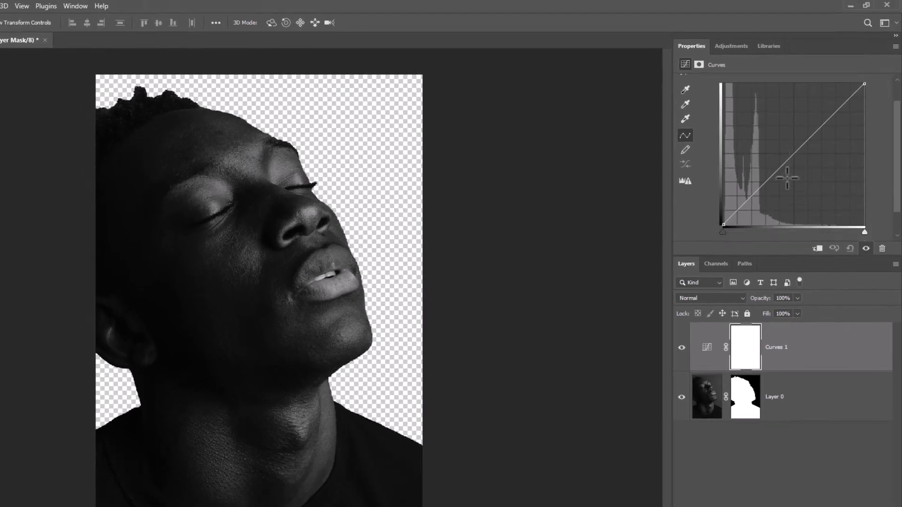
pyautogui.moveTo(822, 125); pyautogui.dragTo(814, 119)
pyautogui.moveTo(775, 166); pyautogui.dragTo(772, 185)
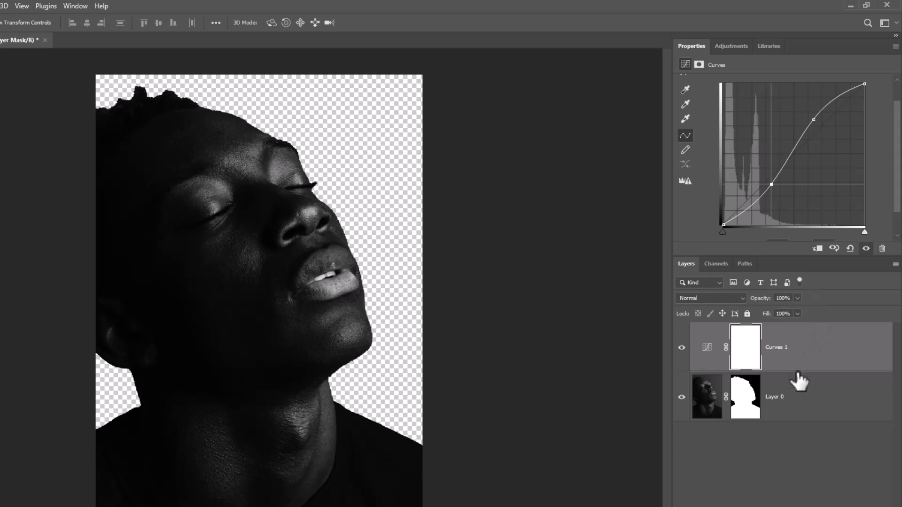
# Merge Curves 1 down into Layer 0 and apply a Gaussian Blur of radius 9.4 pixels.
pyautogui.click(788, 411)
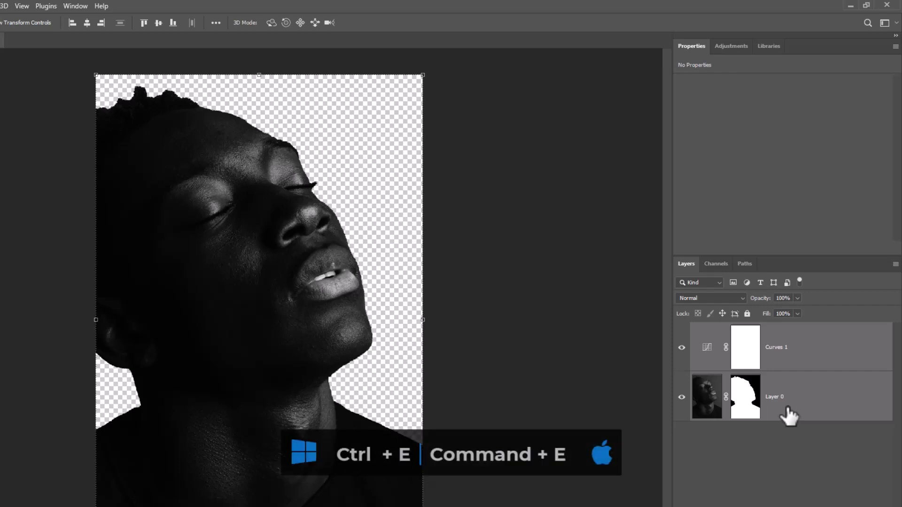
pyautogui.hotkey('ctrl', 'e')
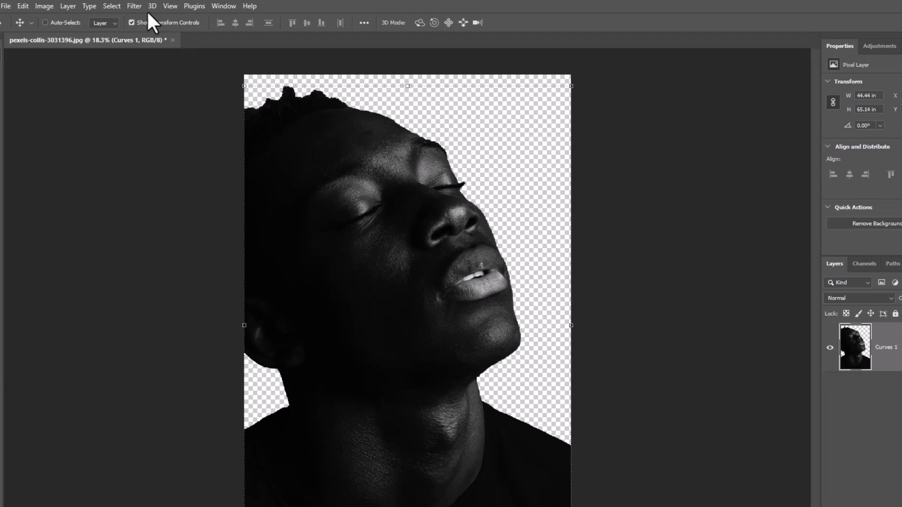
pyautogui.click(136, 6)
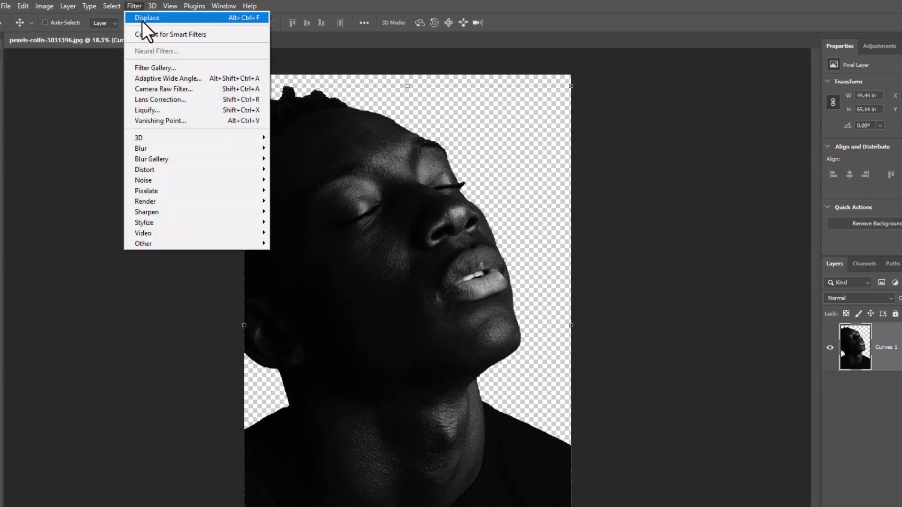
pyautogui.moveTo(160, 144)
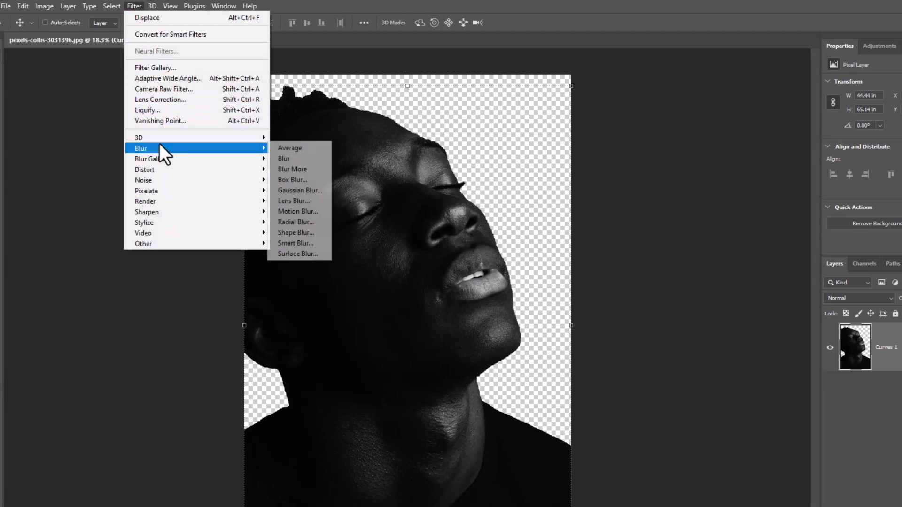
pyautogui.click(300, 190)
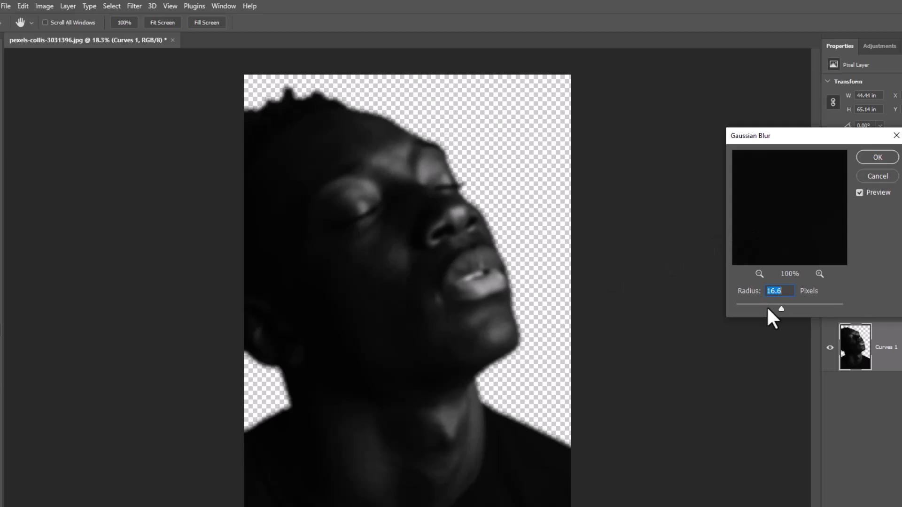
pyautogui.click(774, 308)
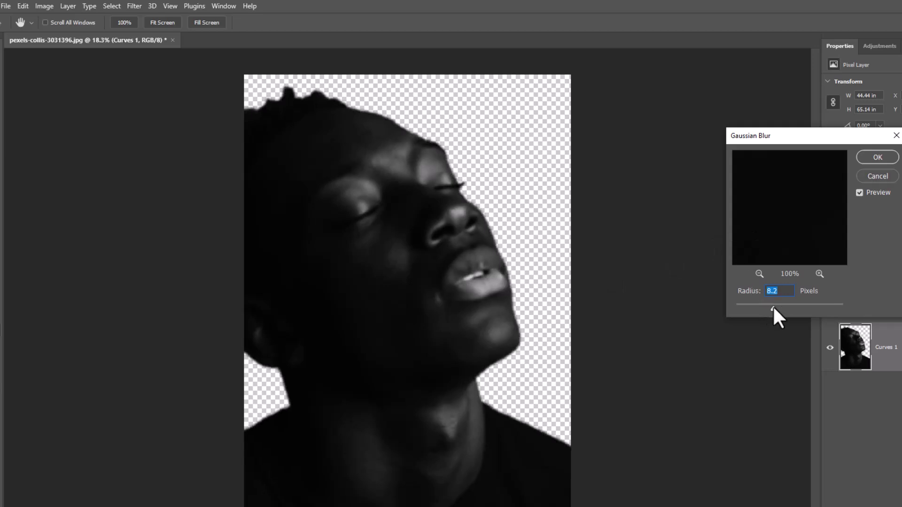
pyautogui.moveTo(774, 309); pyautogui.dragTo(776, 309)
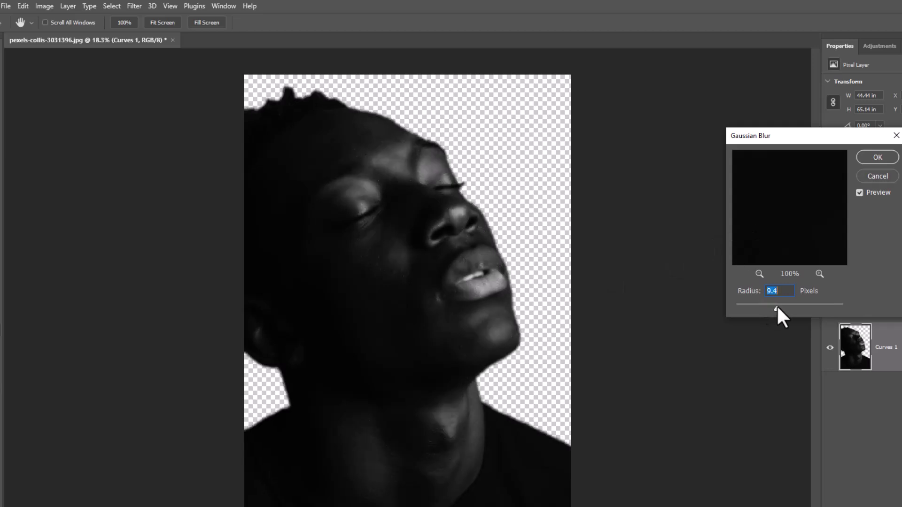
pyautogui.click(877, 158)
# Save the blurred portrait as Deplacement.psd, then begin renaming the restored portrait layer to Model.
pyautogui.click(5, 6)
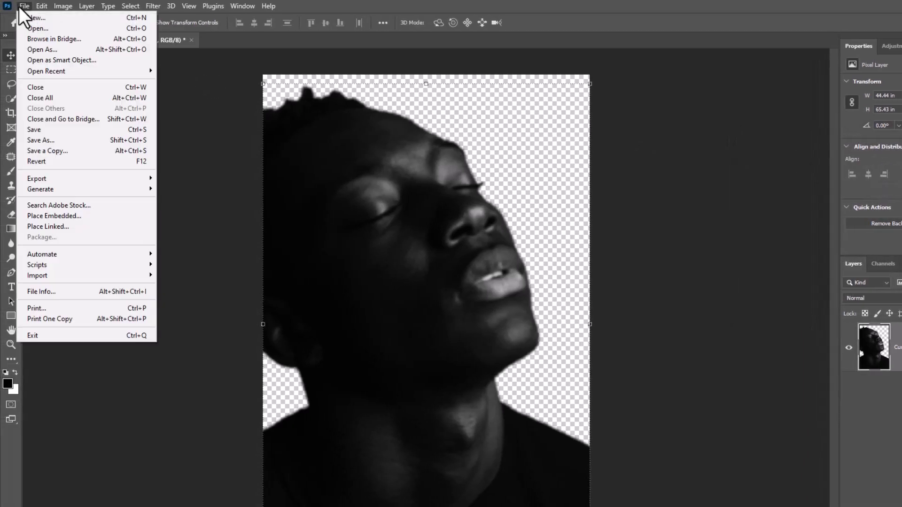
pyautogui.click(59, 140)
pyautogui.write('Deplac')
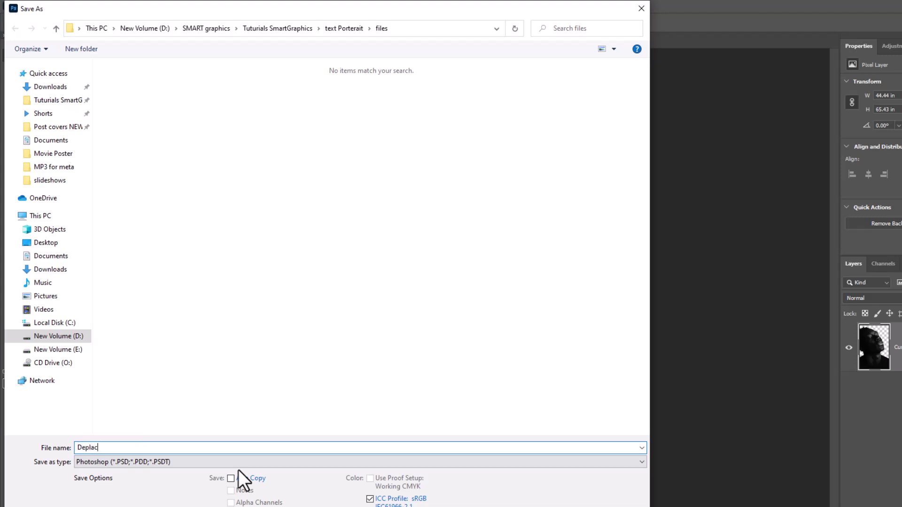
pyautogui.write('ement')
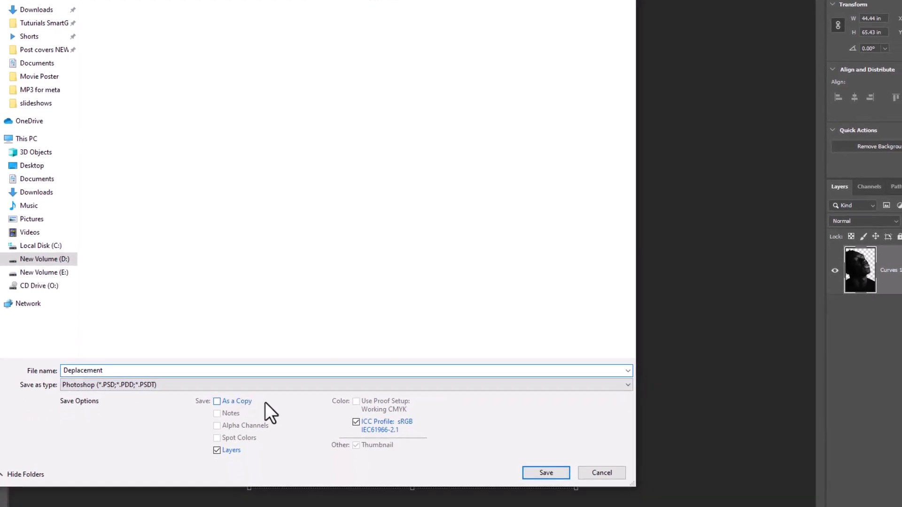
pyautogui.click(544, 455)
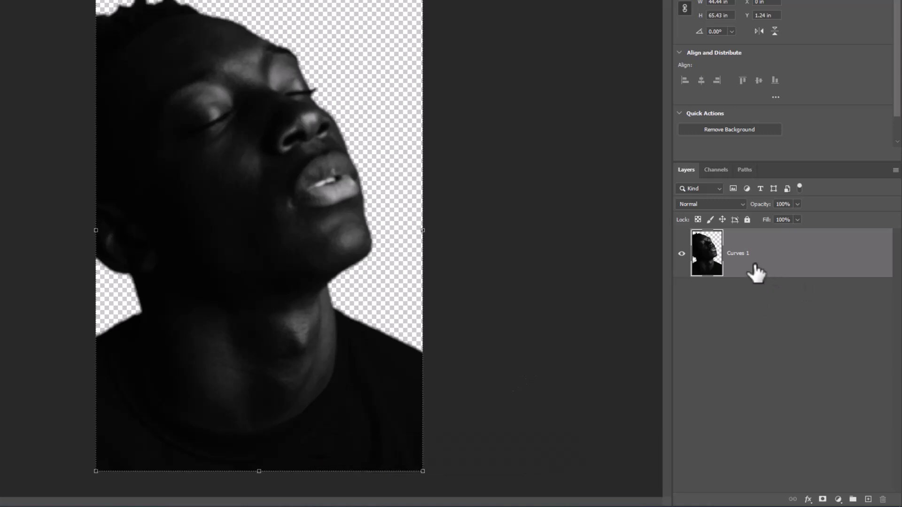
pyautogui.doubleClick(728, 253)
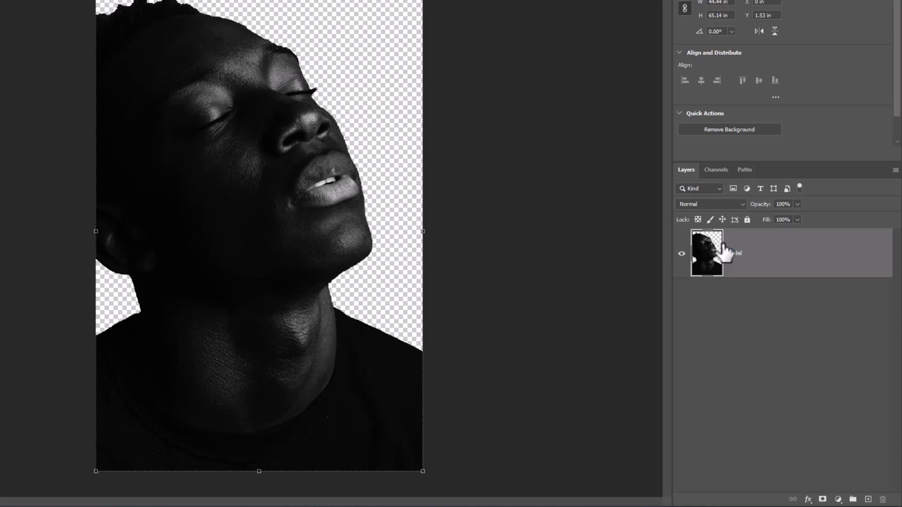
# Add a black Color Fill layer beneath the Model layer, then reselect Model.
pyautogui.click(838, 499)
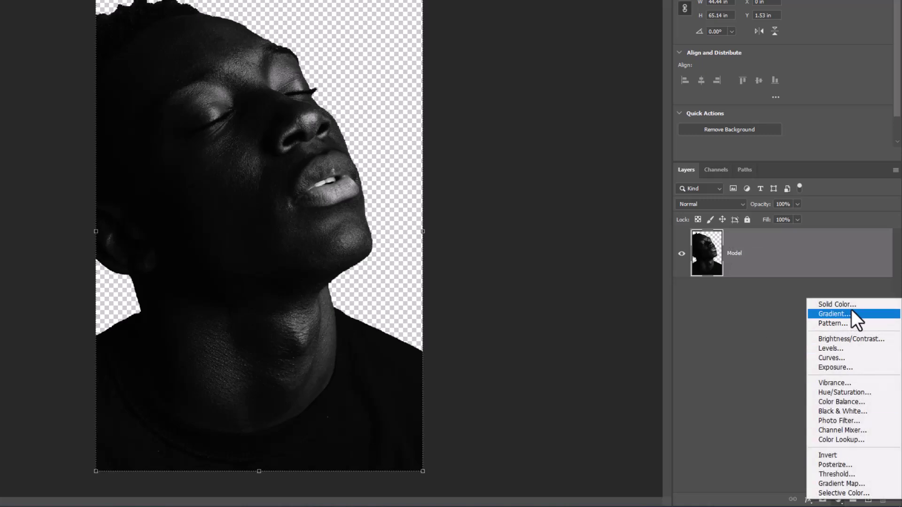
pyautogui.click(837, 304)
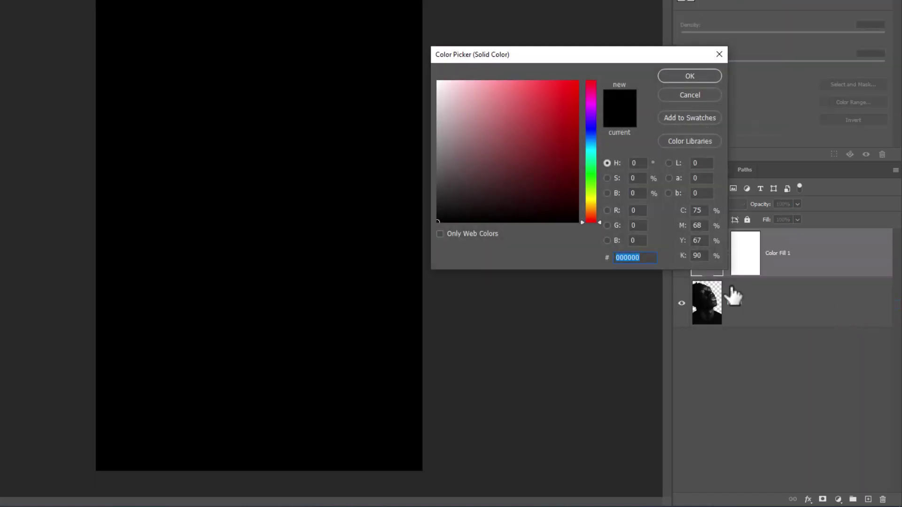
pyautogui.moveTo(462, 199); pyautogui.dragTo(434, 234)
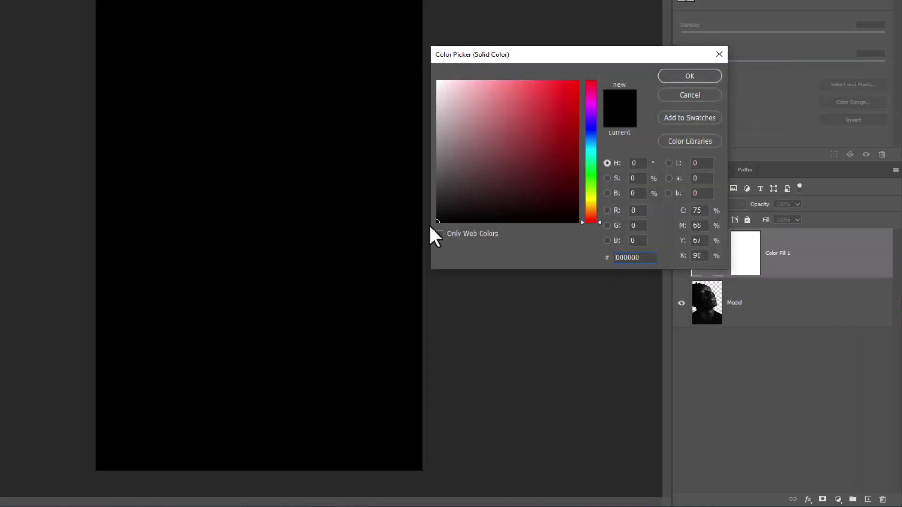
pyautogui.click(679, 78)
pyautogui.moveTo(791, 274); pyautogui.dragTo(792, 311)
pyautogui.click(808, 262)
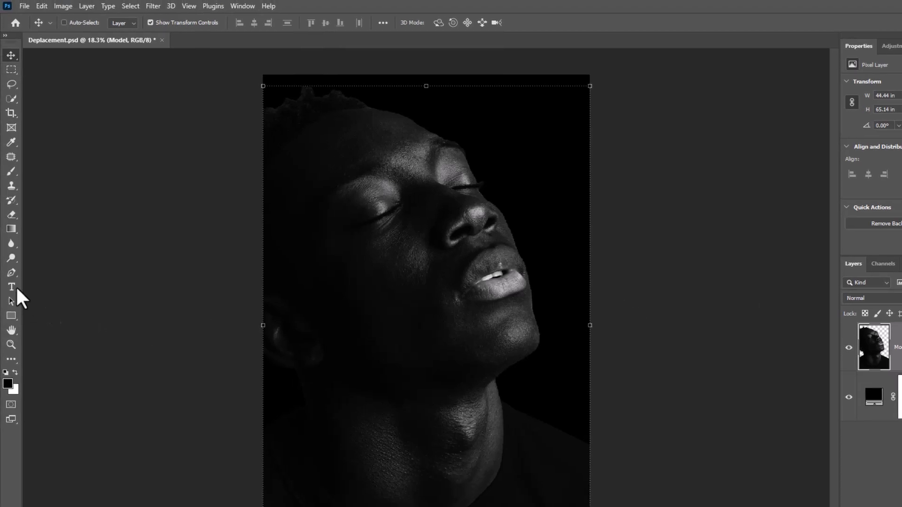
# Fill the whole canvas with a Myriad Pro Bold 72 pt lorem ipsum paragraph.
pyautogui.click(16, 287)
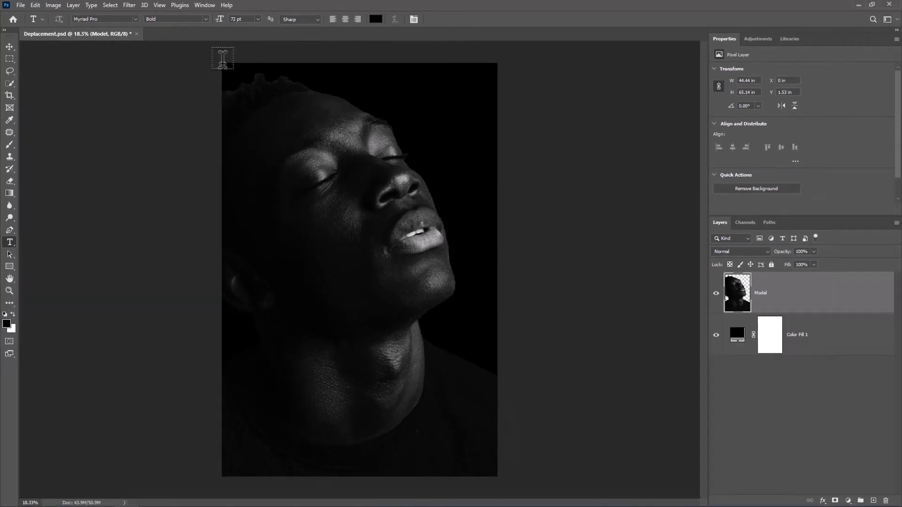
pyautogui.moveTo(223, 62); pyautogui.dragTo(497, 480)
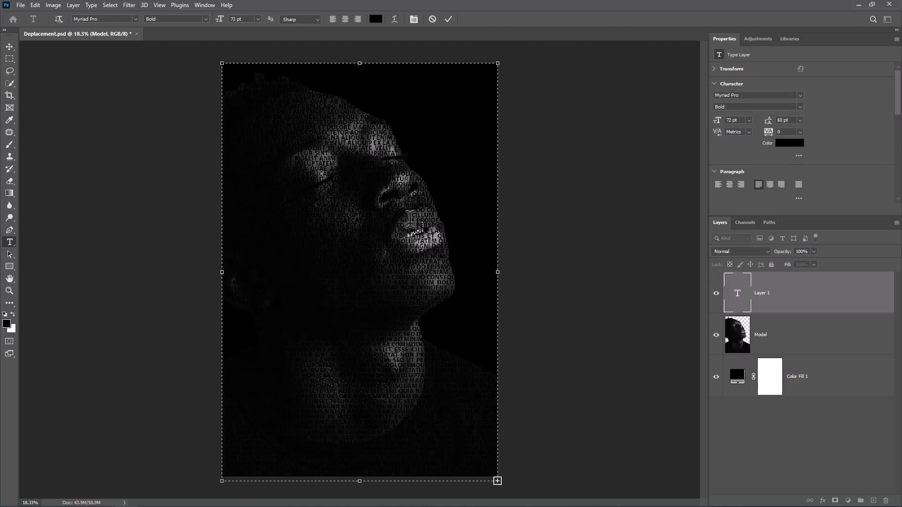
pyautogui.click(449, 18)
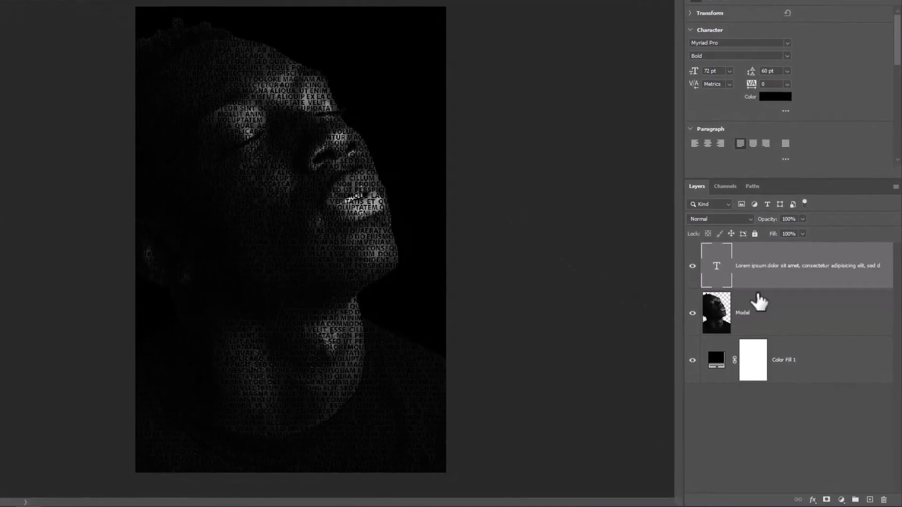
# Convert the text layer to a smart object and apply Displace at scale 50 using Deplacement.psd.
pyautogui.rightClick(771, 274)
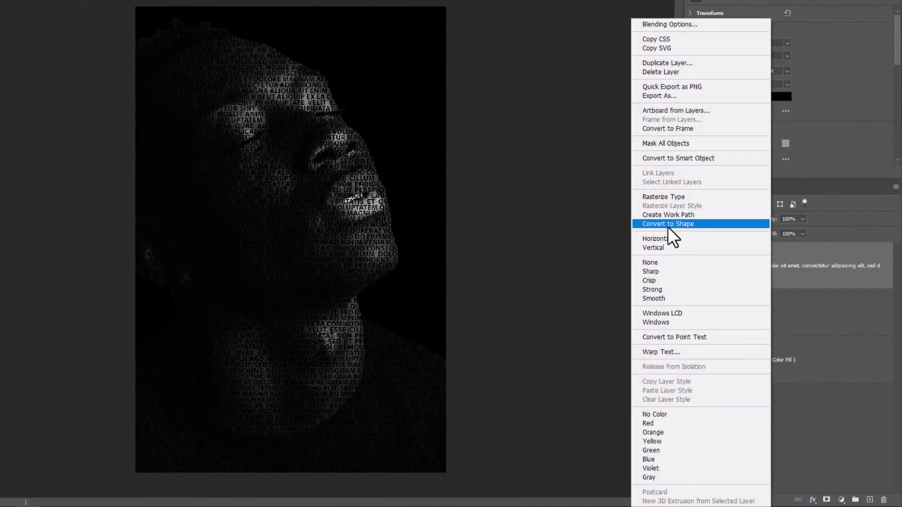
pyautogui.click(658, 159)
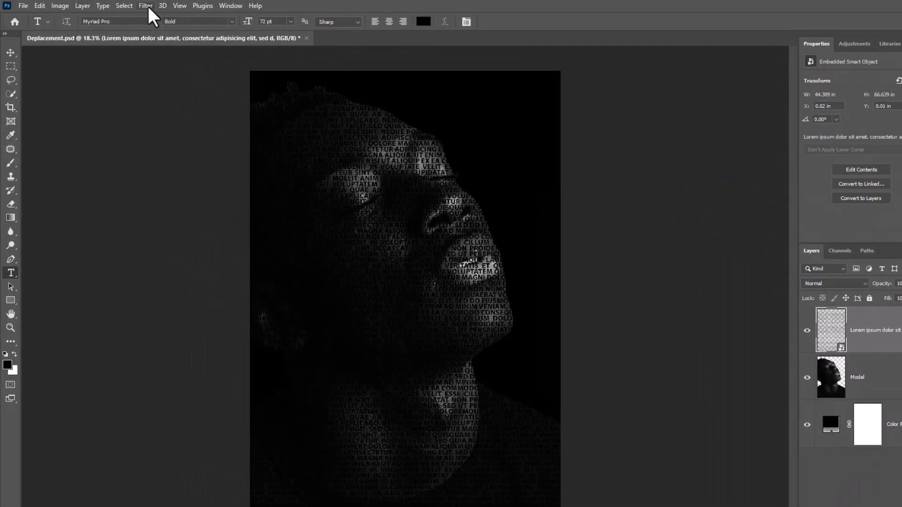
pyautogui.click(147, 6)
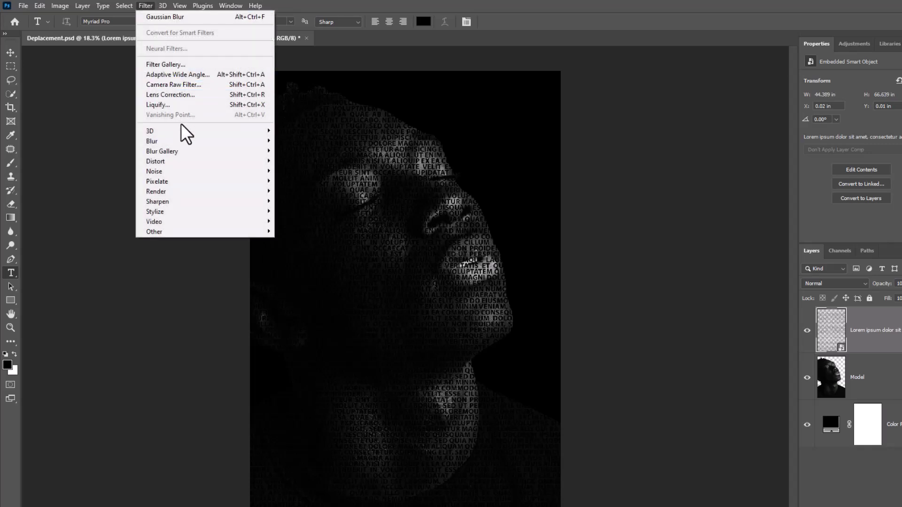
pyautogui.moveTo(183, 164)
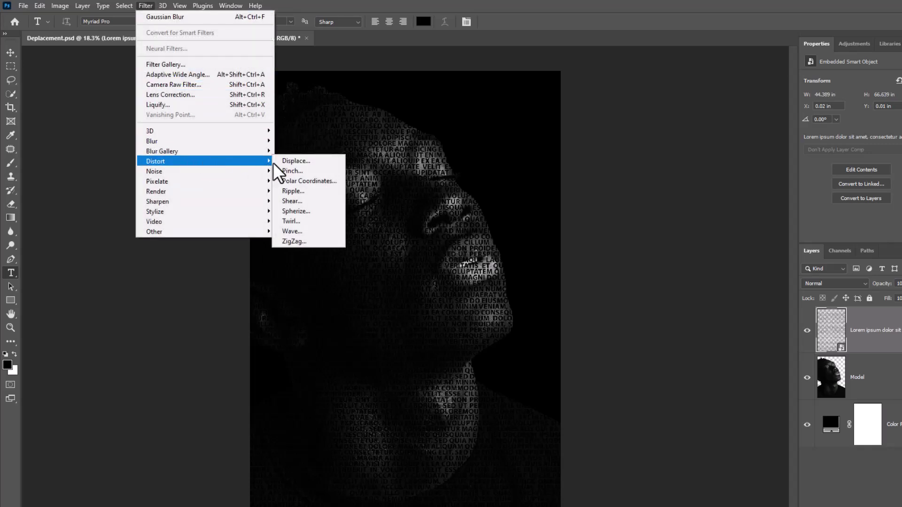
pyautogui.click(289, 160)
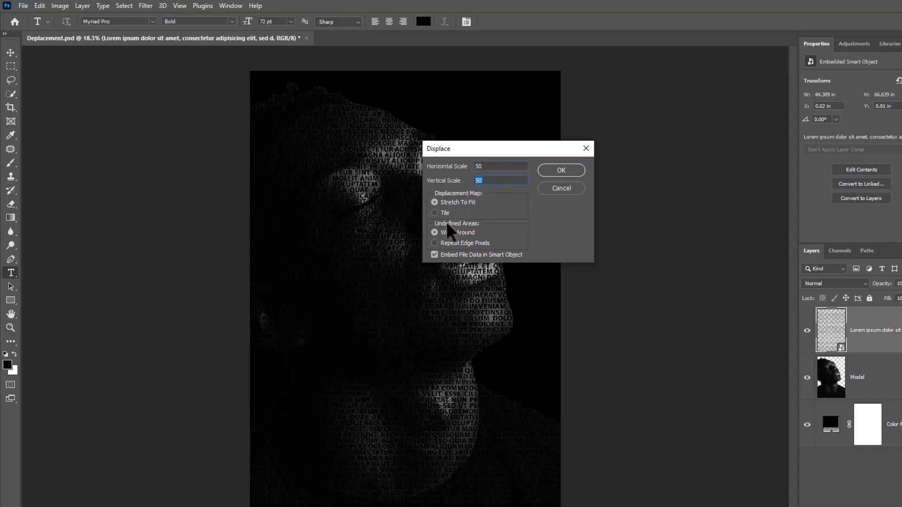
pyautogui.click(561, 171)
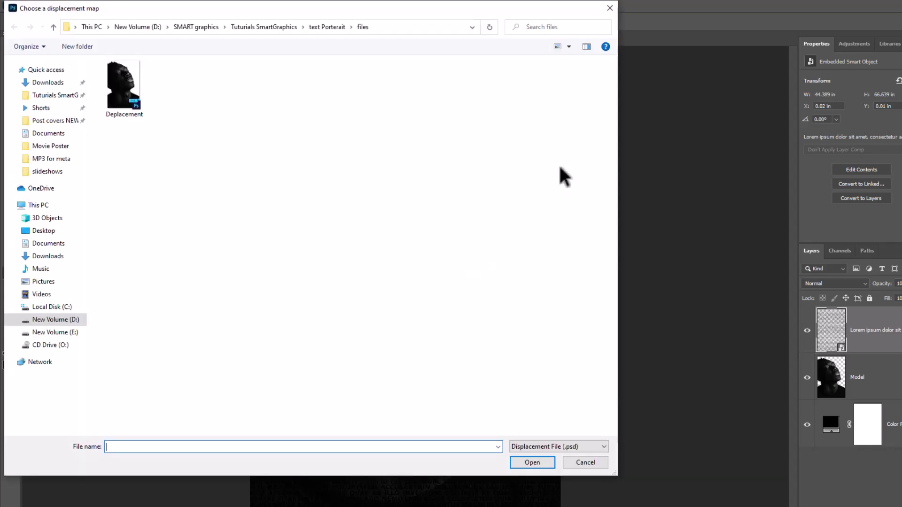
pyautogui.doubleClick(132, 91)
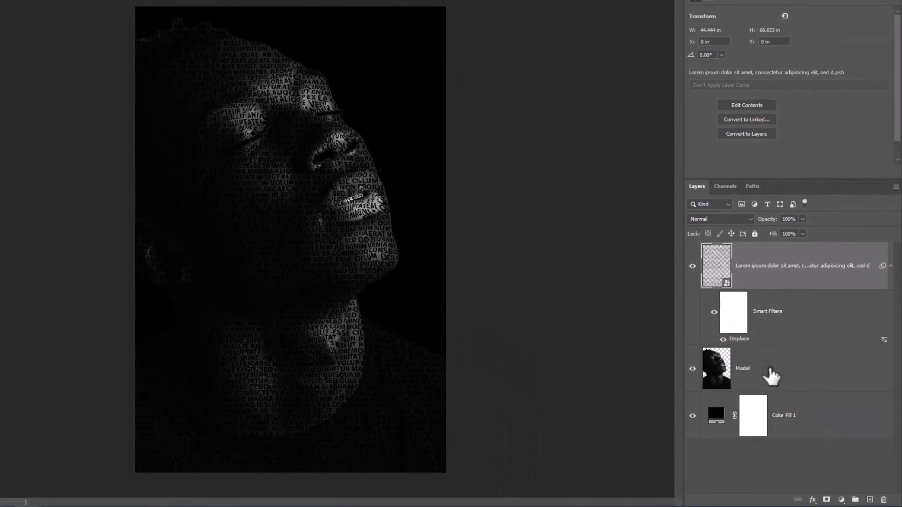
# Move the Model layer above the text smart object and clip it to the letters.
pyautogui.moveTo(776, 379); pyautogui.dragTo(787, 253)
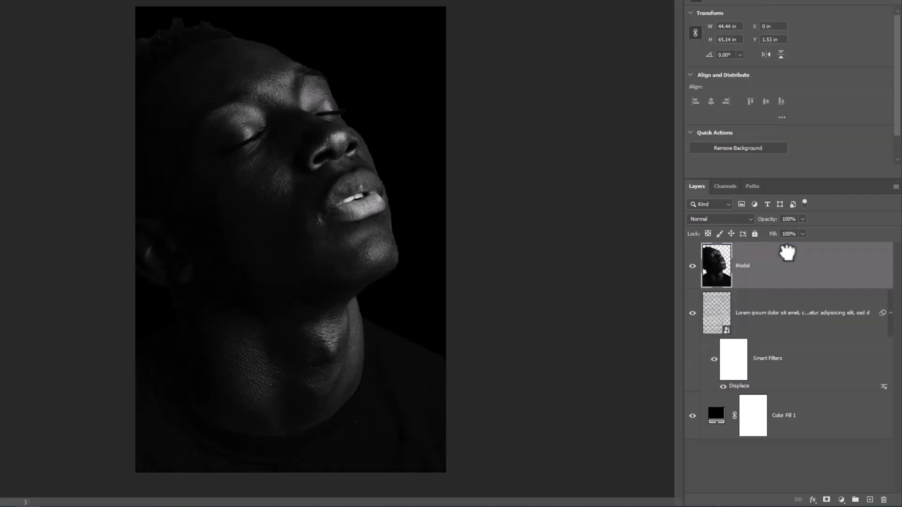
pyautogui.rightClick(769, 277)
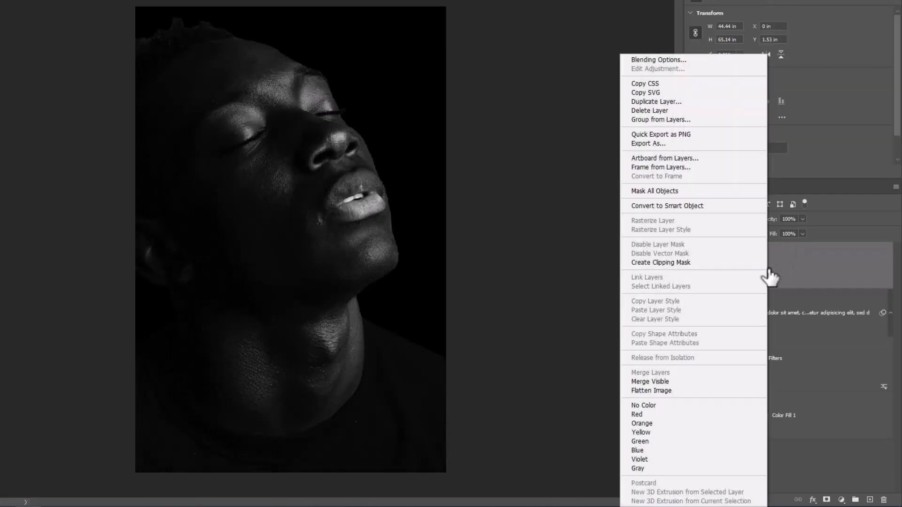
pyautogui.click(644, 263)
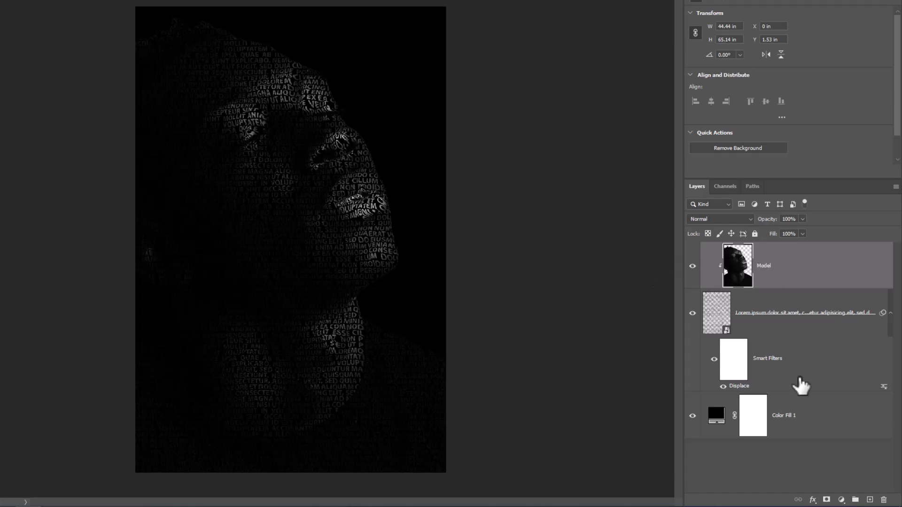
# Add a Hue/Saturation layer clipped to Model: Colorize, hue 197, saturation 100, lightness -26.
pyautogui.click(841, 500)
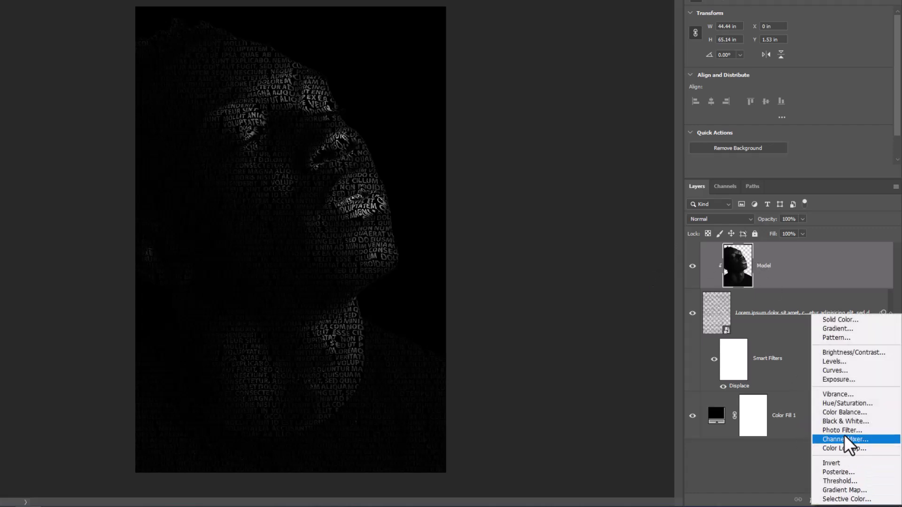
pyautogui.click(842, 404)
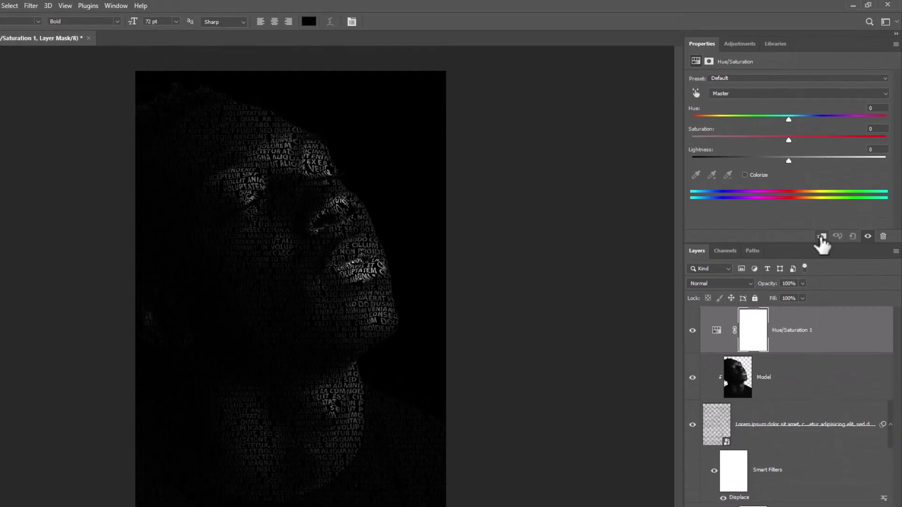
pyautogui.click(821, 238)
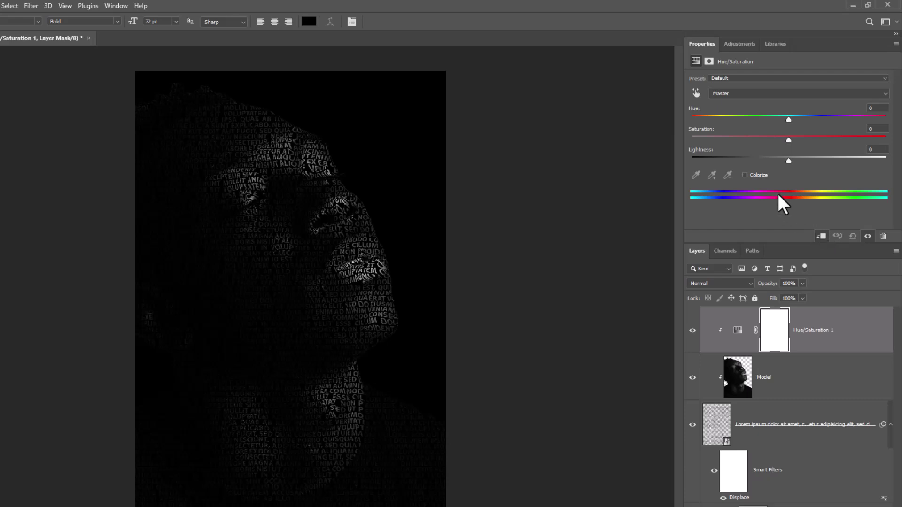
pyautogui.click(751, 177)
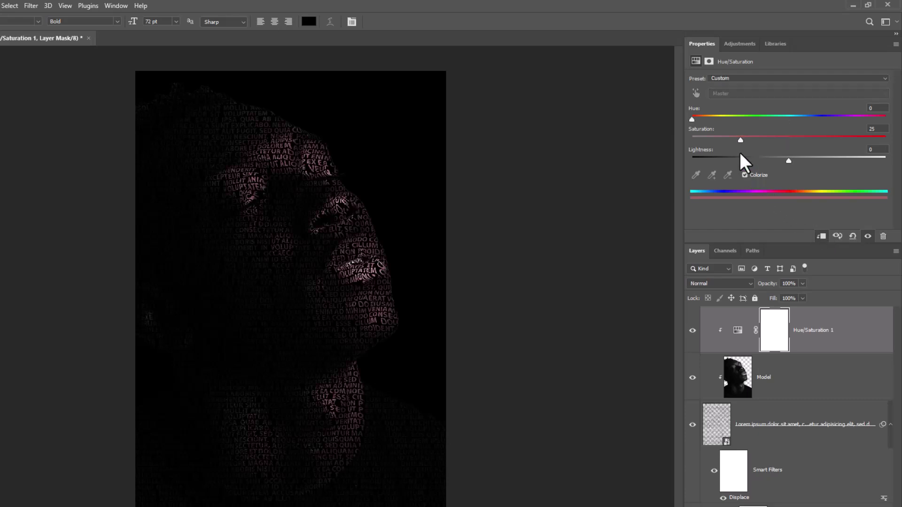
pyautogui.moveTo(741, 140); pyautogui.dragTo(843, 141)
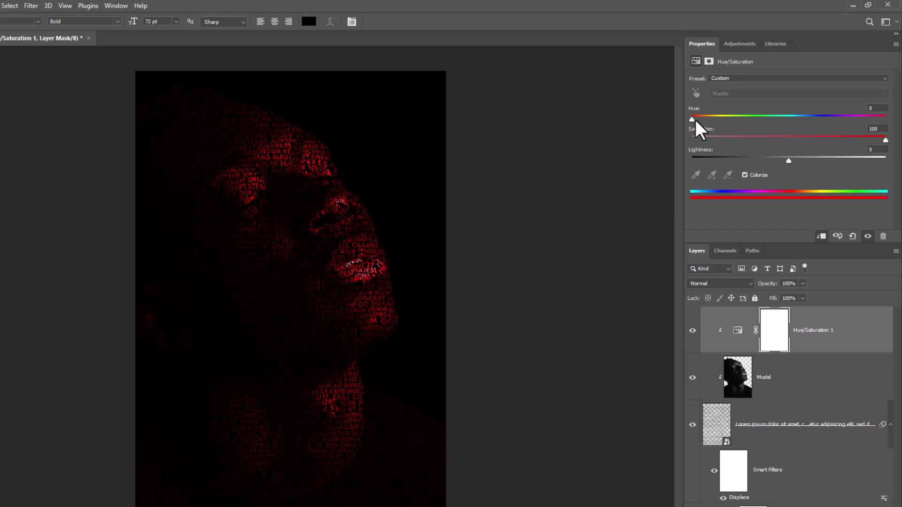
pyautogui.moveTo(698, 121); pyautogui.dragTo(798, 132)
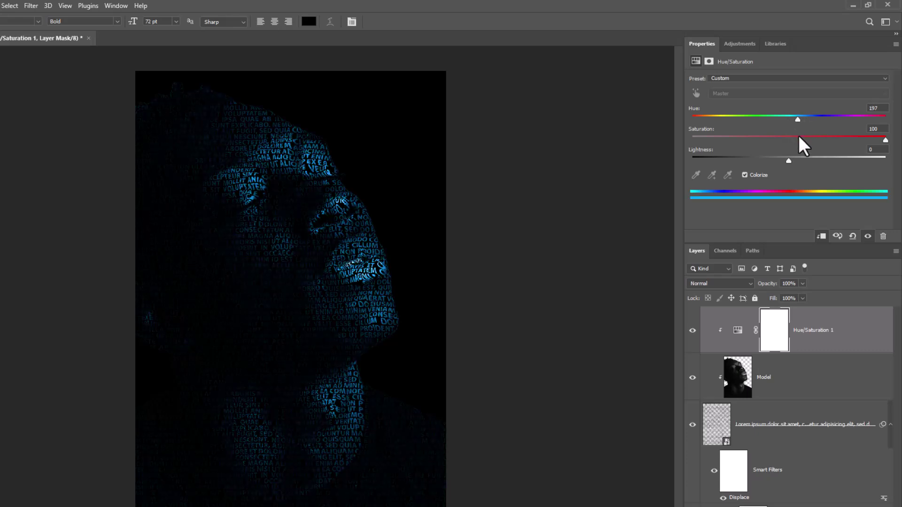
pyautogui.moveTo(788, 162); pyautogui.dragTo(763, 163)
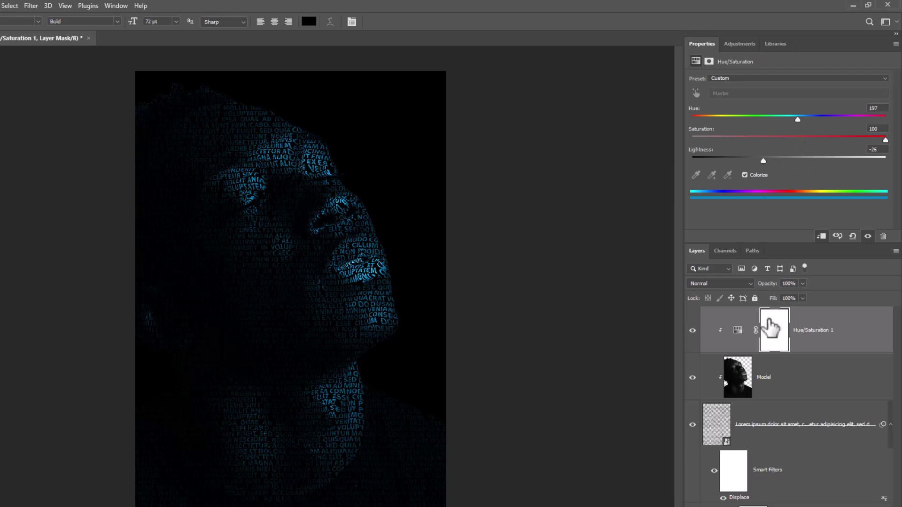